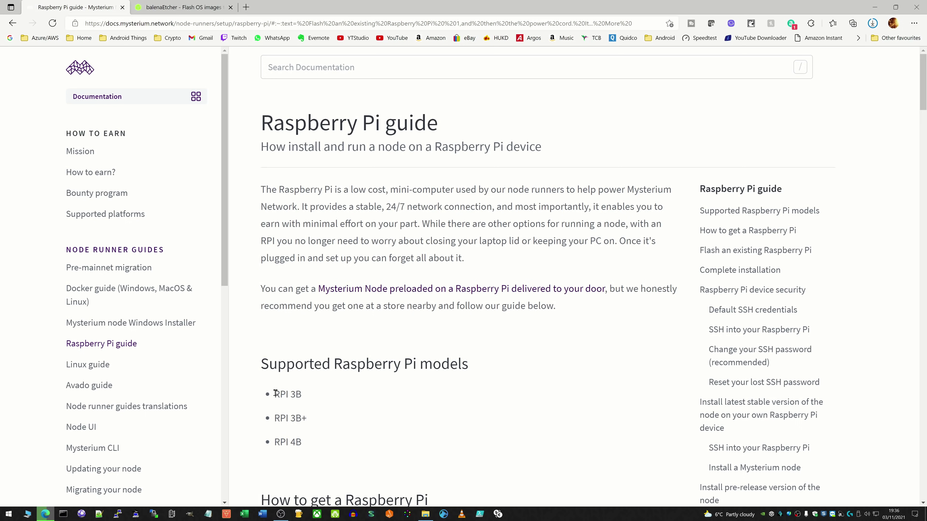
# Scroll the Raspberry Pi guide down to the flashing steps for mystberry.zip and Balena Etcher
pyautogui.scroll(-3, 286, 409)
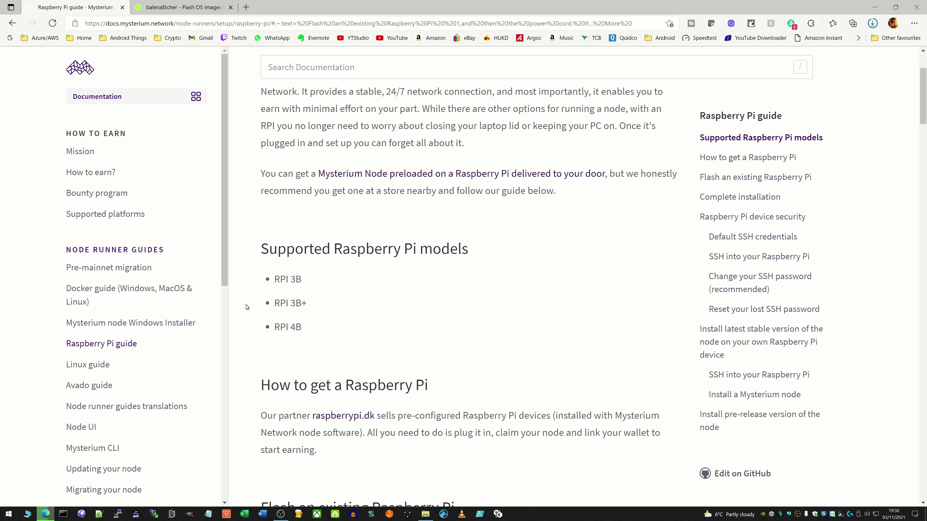
pyautogui.scroll(-9, 344, 318)
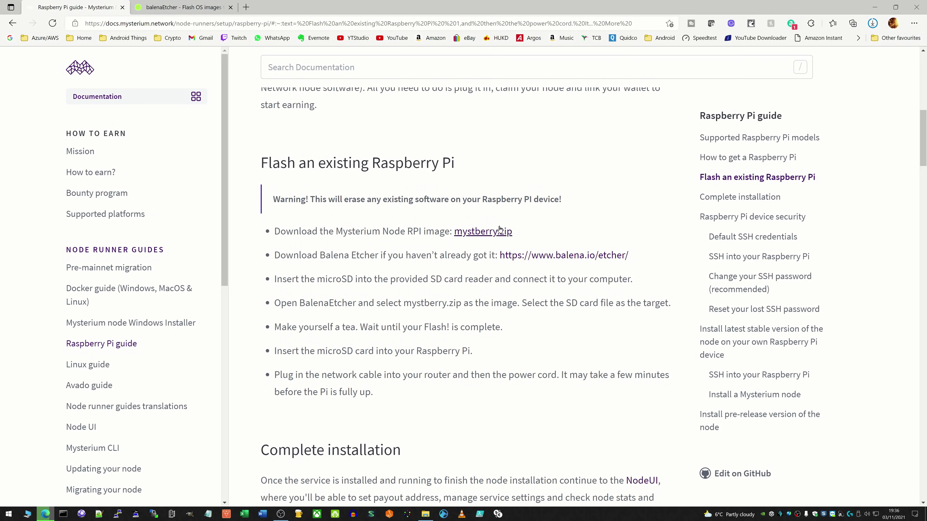
# Download balenaEtcher for Windows from balena.io/etcher and install it, accepting the licence
pyautogui.click(557, 262)
pyautogui.click(196, 7)
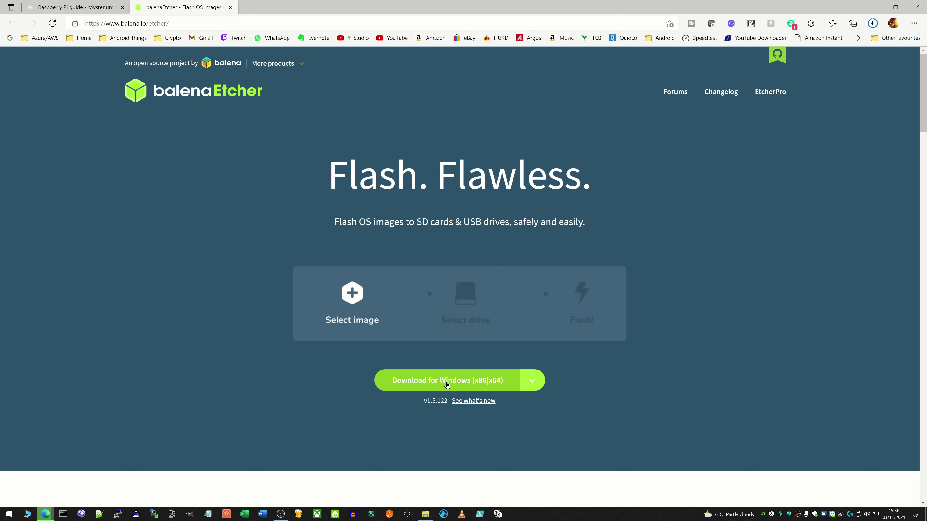
pyautogui.click(60, 5)
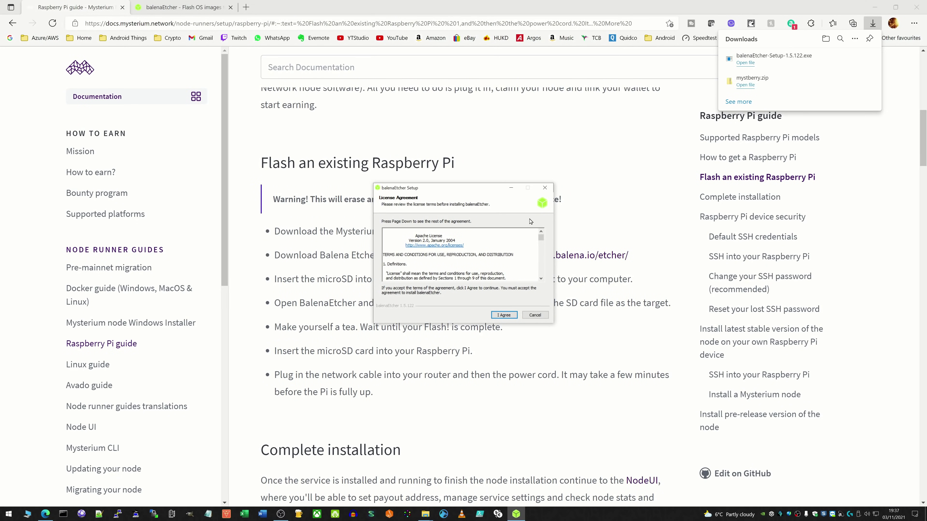
pyautogui.click(503, 315)
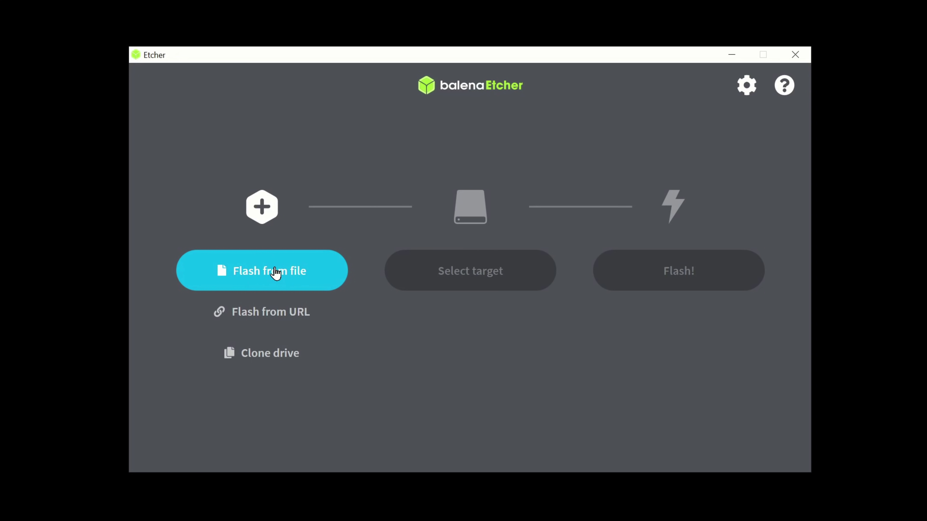
# Load mystberry.zip as the image and choose the hidden 31 GB Mass Storage Device USB drive as target
pyautogui.click(274, 269)
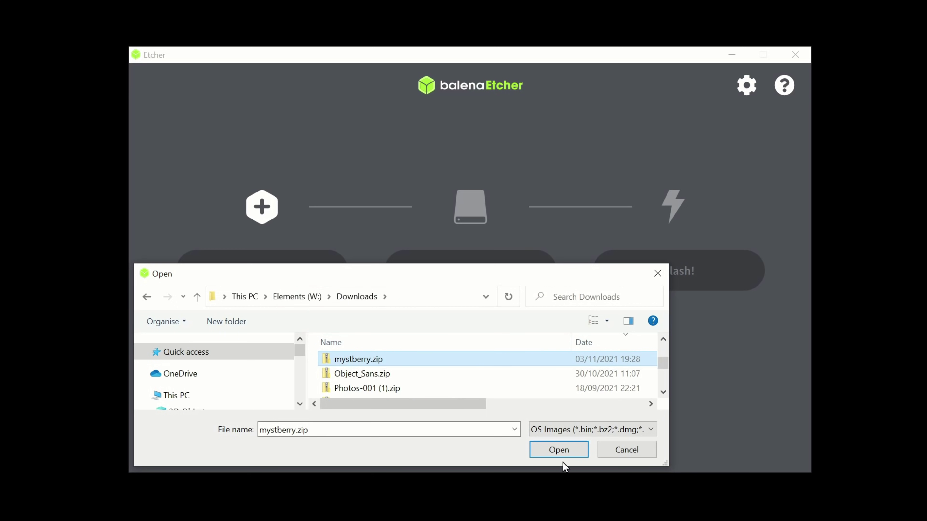
pyautogui.click(554, 452)
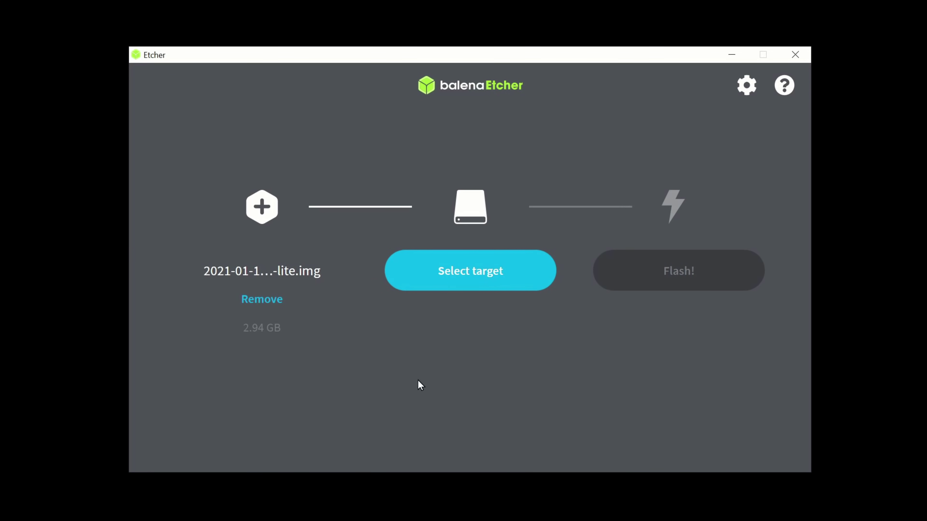
pyautogui.click(536, 273)
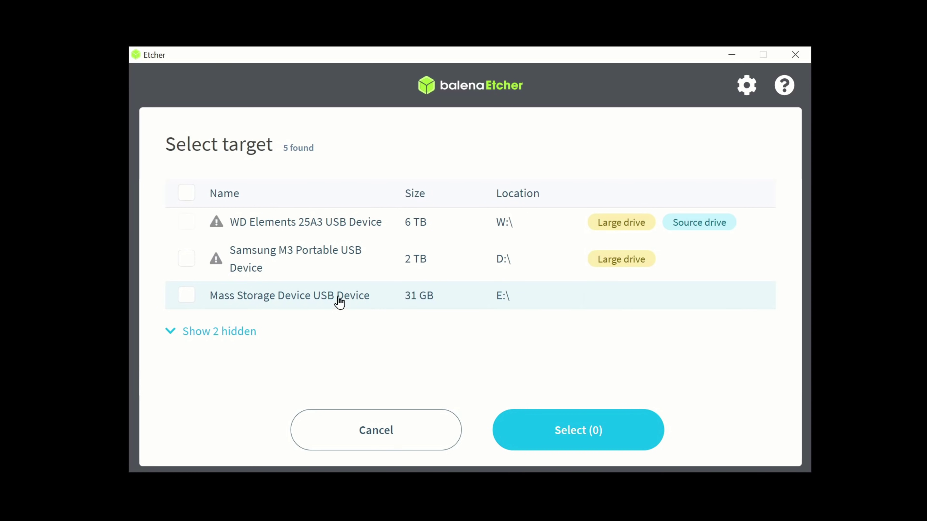
pyautogui.click(214, 334)
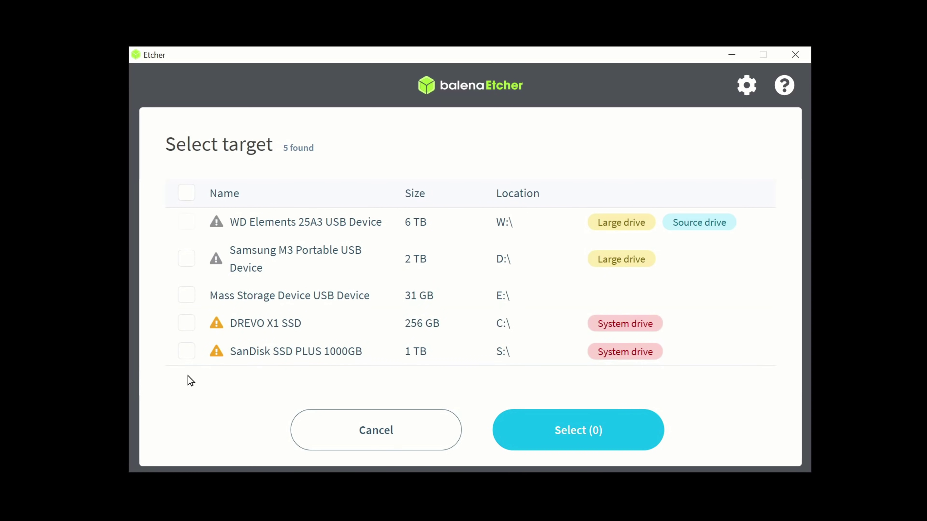
pyautogui.moveTo(629, 334)
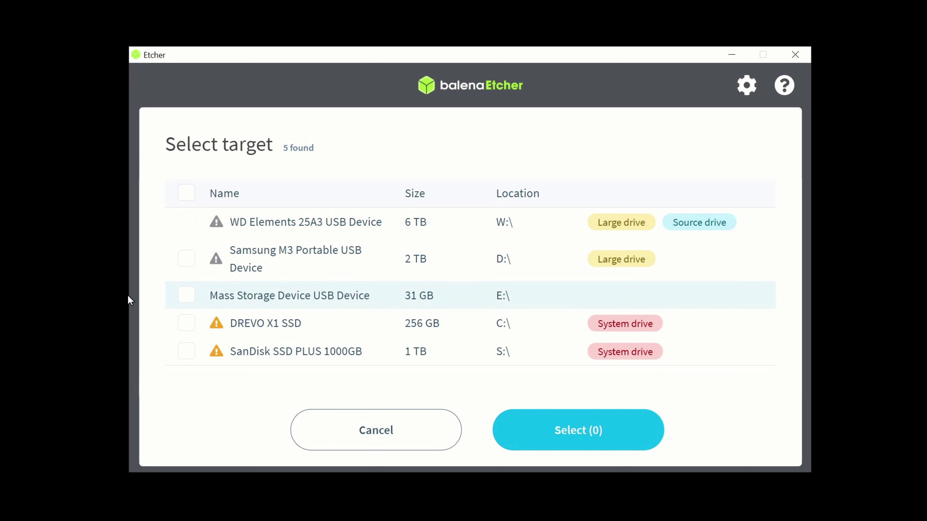
pyautogui.click(185, 295)
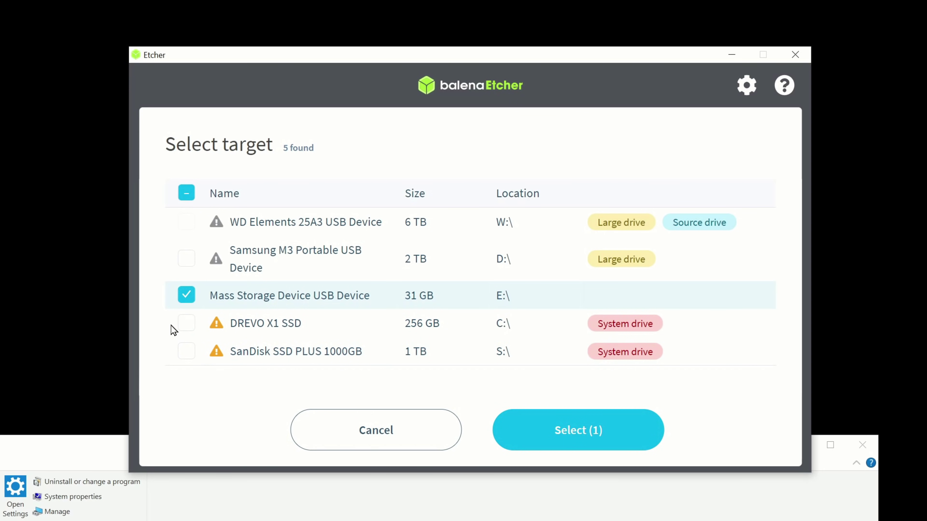
pyautogui.click(575, 430)
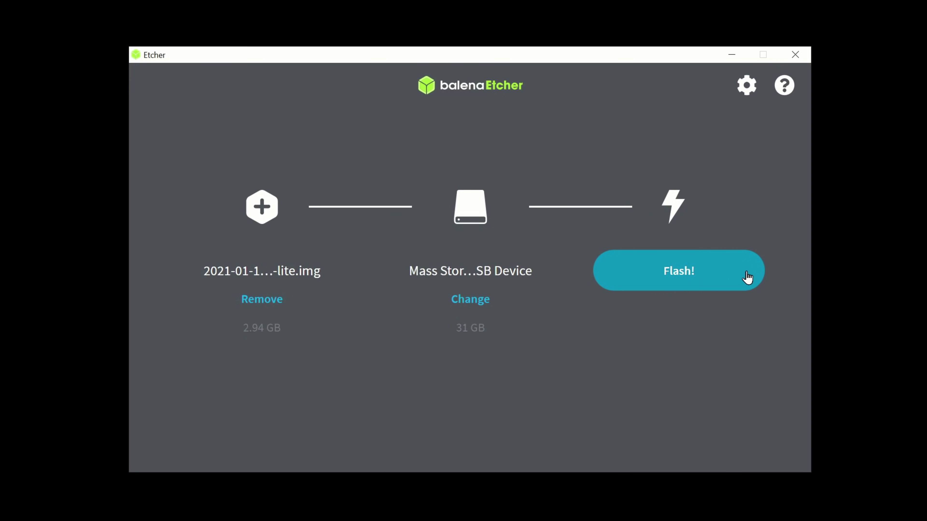
# Flash the image onto the 31 GB USB card, approving the User Account Control prompt
pyautogui.click(732, 272)
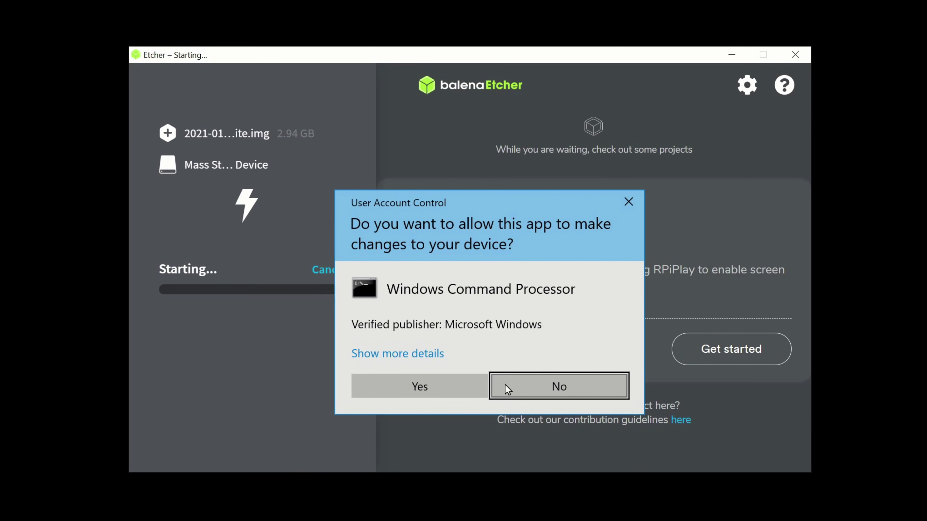
pyautogui.click(415, 383)
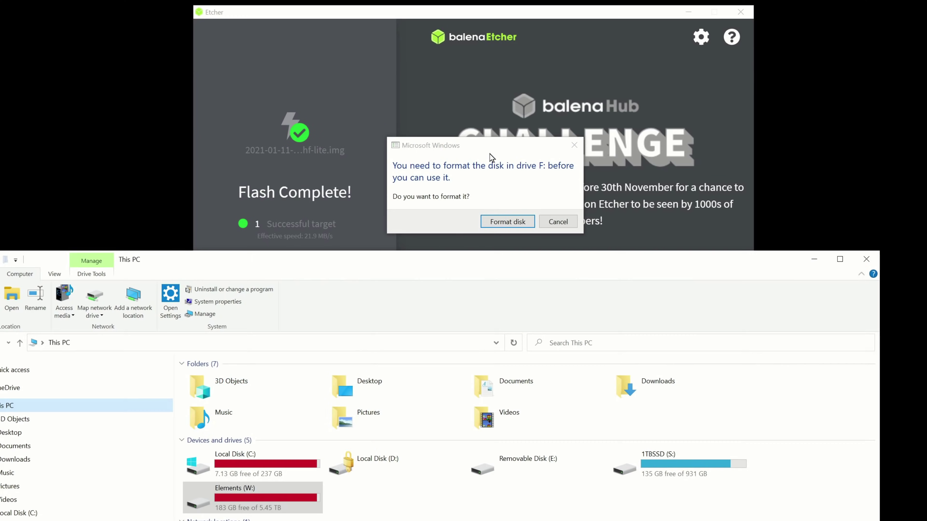
# Dismiss the prompt to format drive F: and eject Removable Disk (E:)
pyautogui.moveTo(489, 148); pyautogui.dragTo(826, 54)
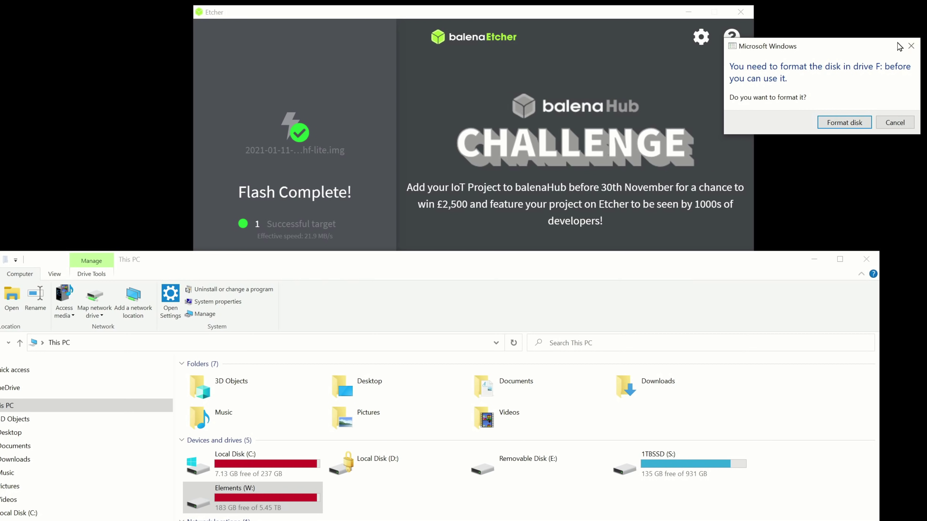
pyautogui.click(912, 47)
pyautogui.click(501, 470)
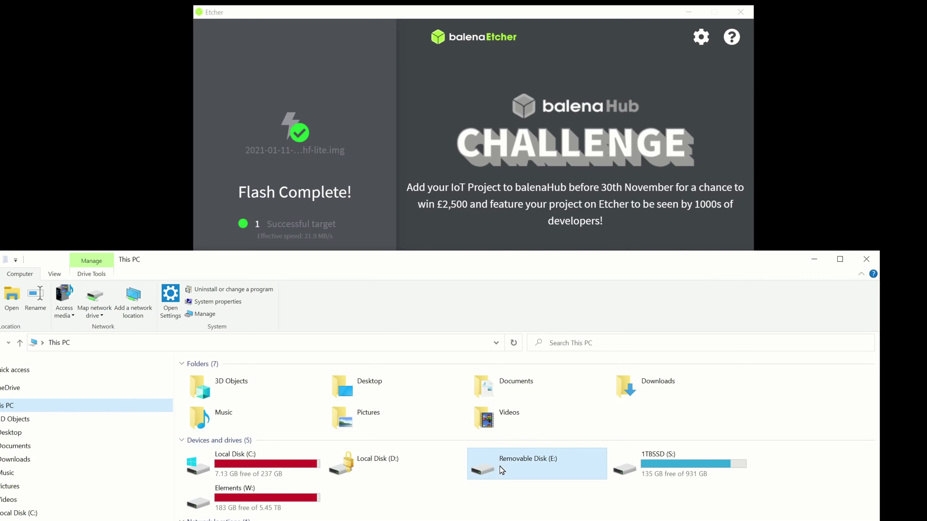
pyautogui.rightClick(502, 470)
pyautogui.click(390, 384)
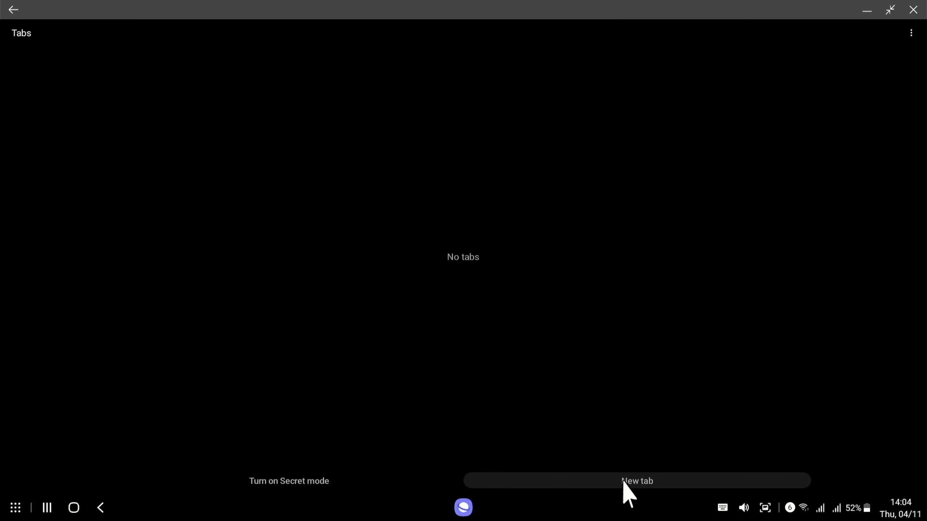
# In a new tab, go to the node's local address 192.168.1.148:4449
pyautogui.click(622, 484)
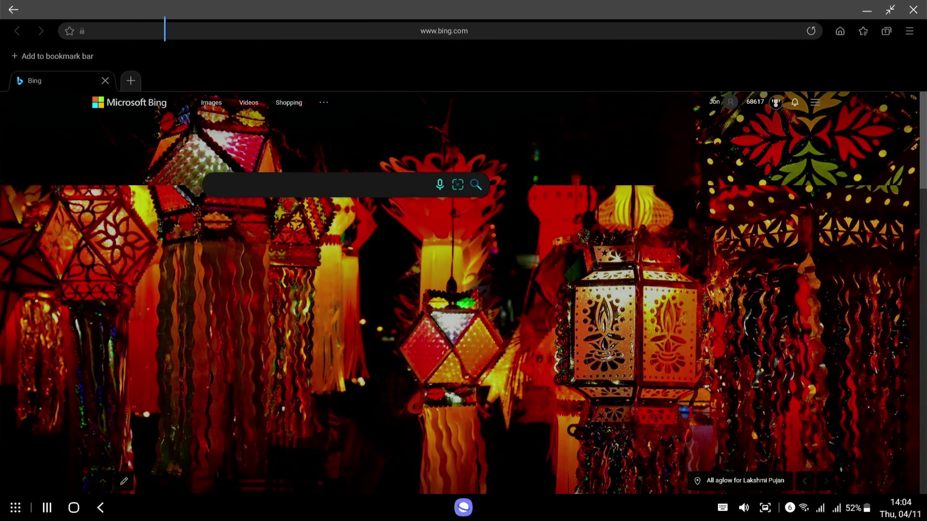
pyautogui.click(164, 31)
pyautogui.write('192.168.1.148')
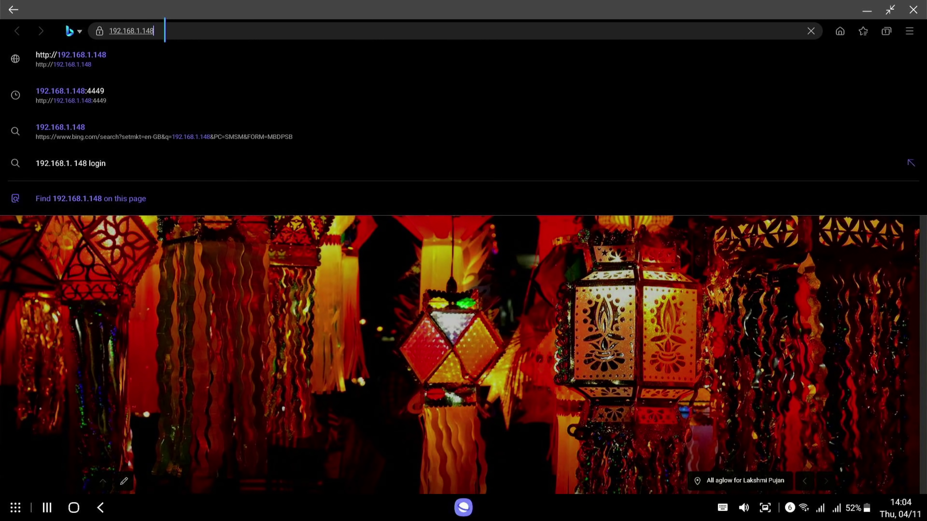
pyautogui.write(':')
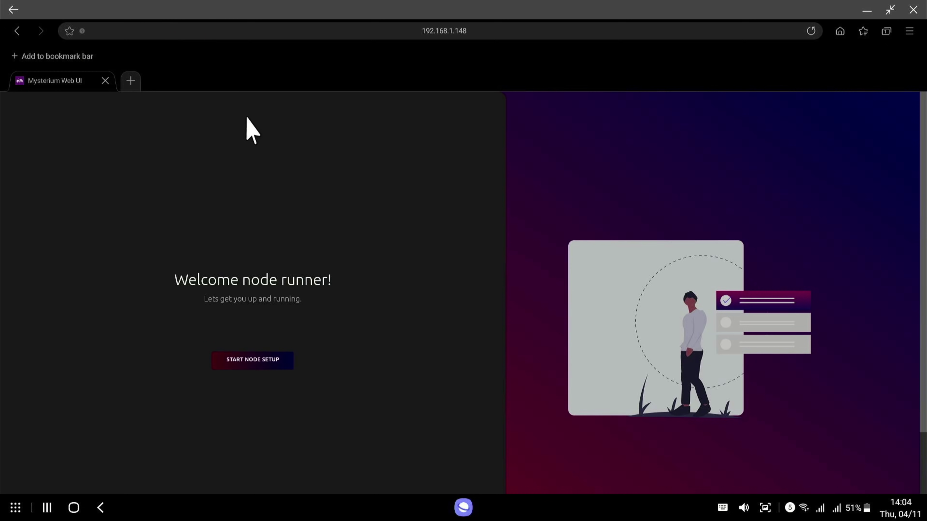
# Start the node setup from the Mysterium welcome page
pyautogui.click(263, 363)
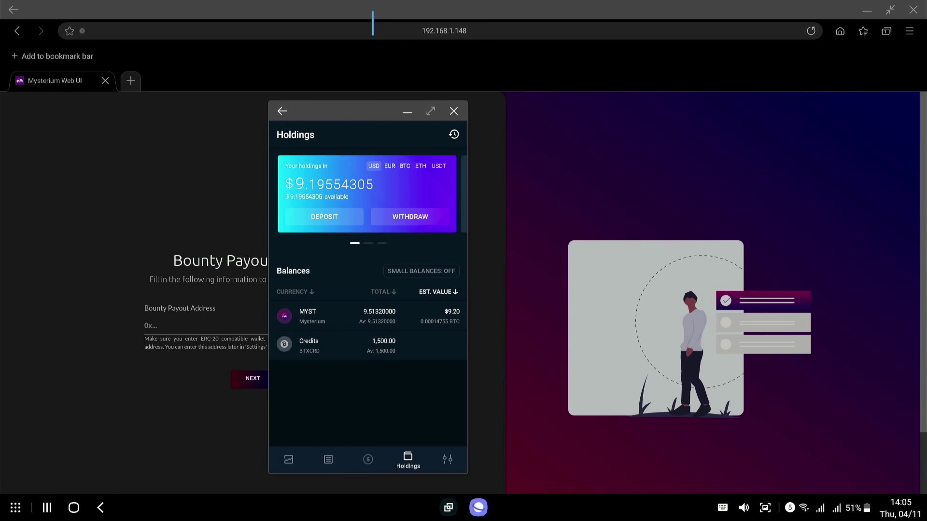
# Copy the MYST deposit wallet address from Bittrex and select the Bounty Payout Address field
pyautogui.moveTo(343, 108); pyautogui.dragTo(580, 110)
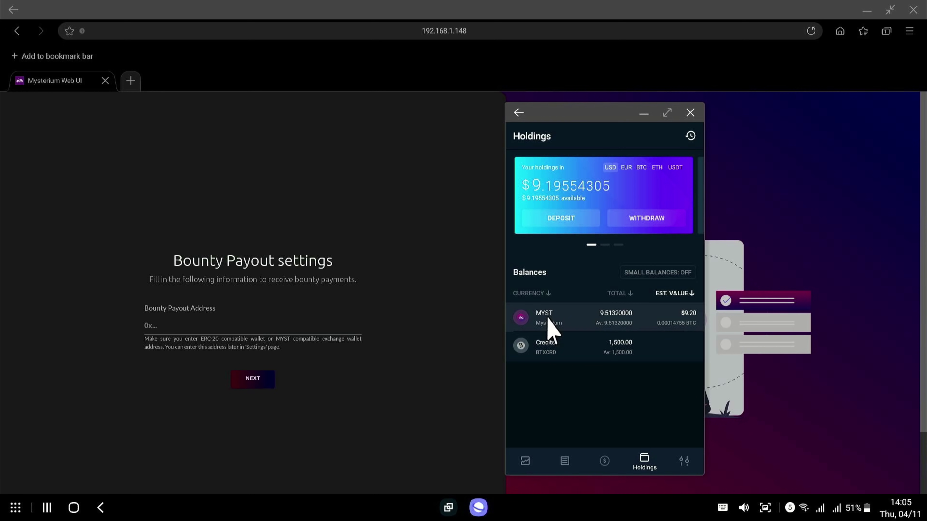
pyautogui.click(567, 320)
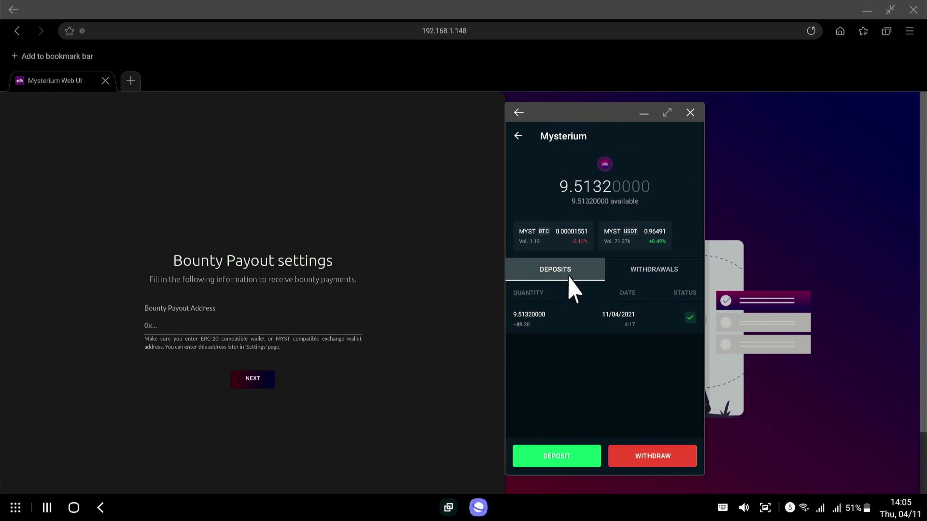
pyautogui.click(552, 455)
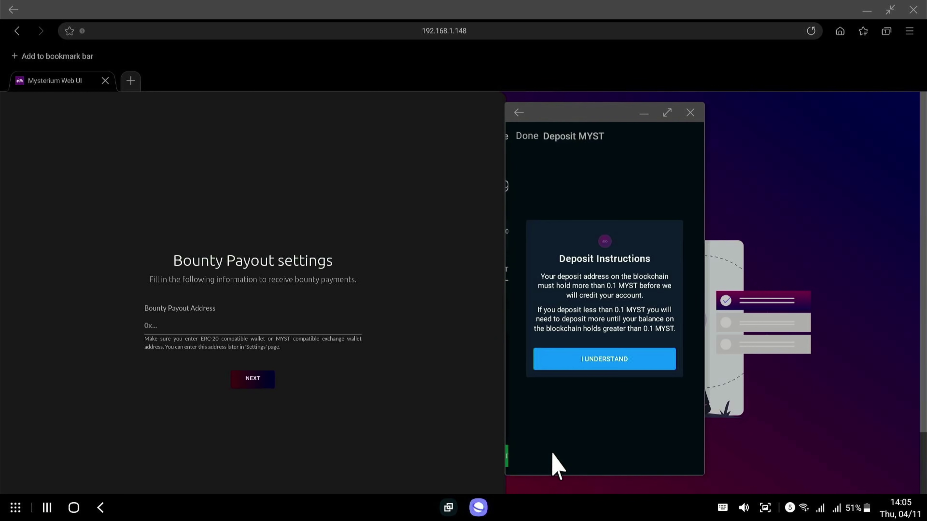
pyautogui.click(594, 359)
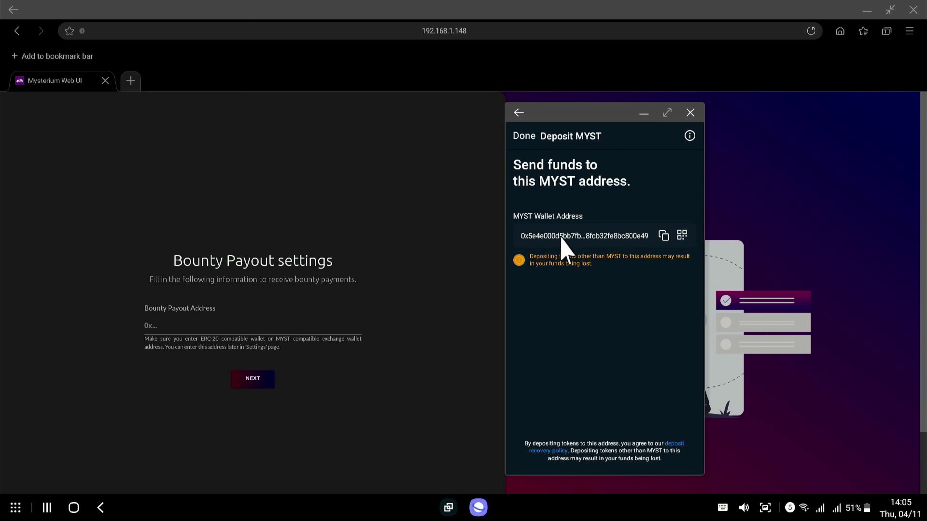
pyautogui.click(663, 237)
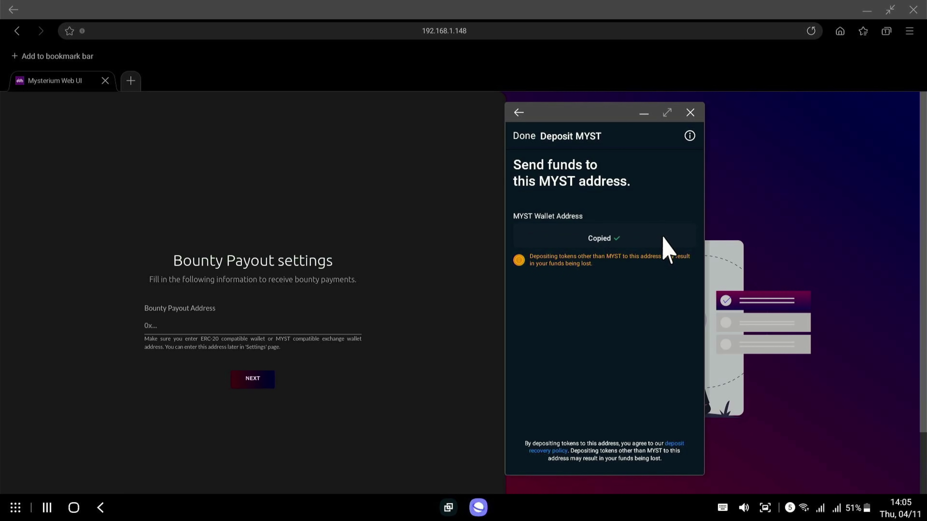
pyautogui.click(166, 325)
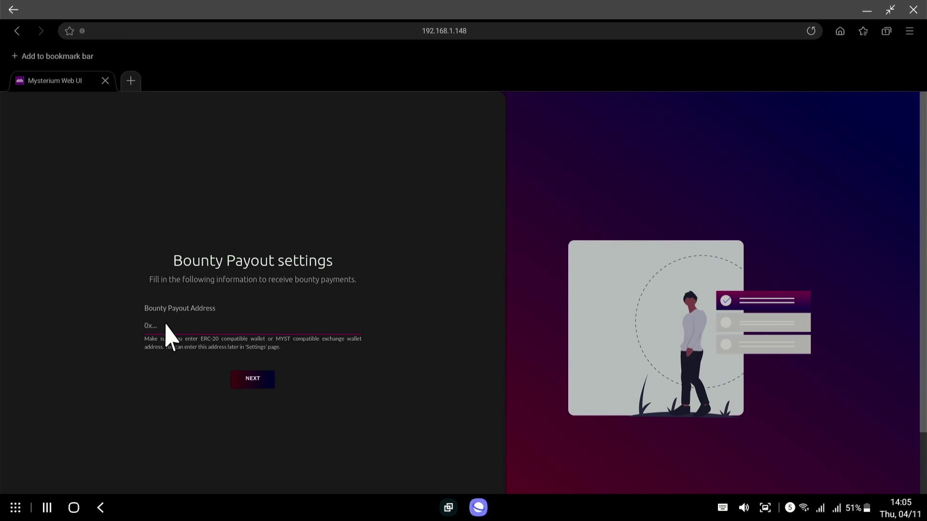
# Paste the copied MYST wallet address as the Bounty Payout Address and submit it
pyautogui.hotkey('ctrl', 'v')
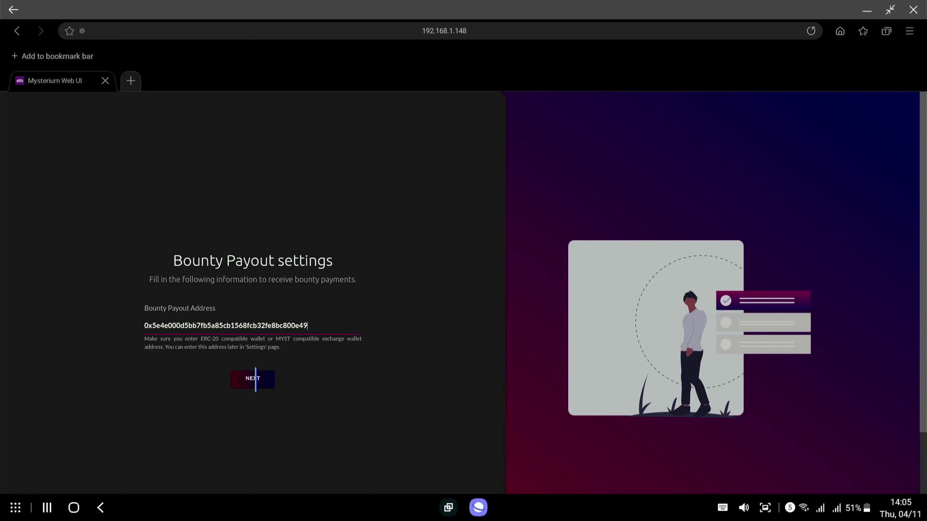
pyautogui.click(256, 380)
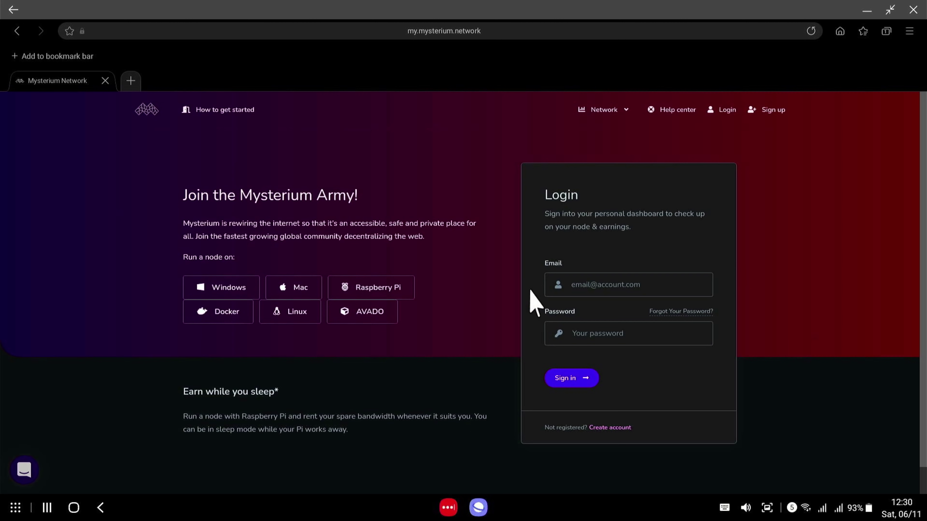
# Log in to the my.mysterium.network account
pyautogui.click(768, 114)
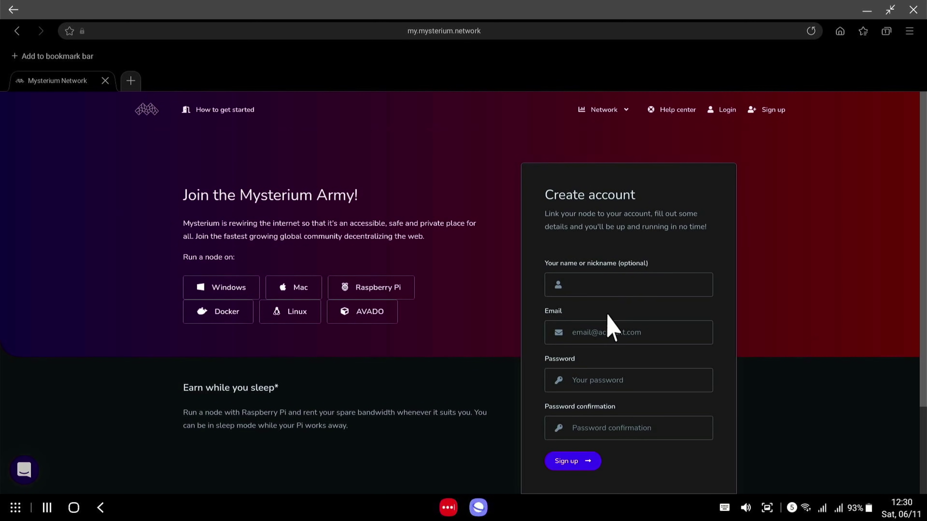
pyautogui.scroll(-3, 606, 305)
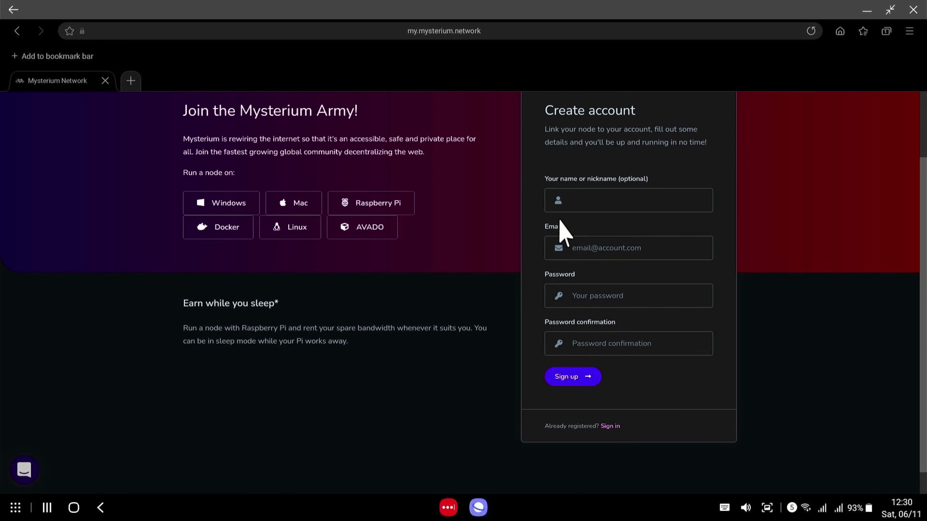
pyautogui.scroll(3, 562, 228)
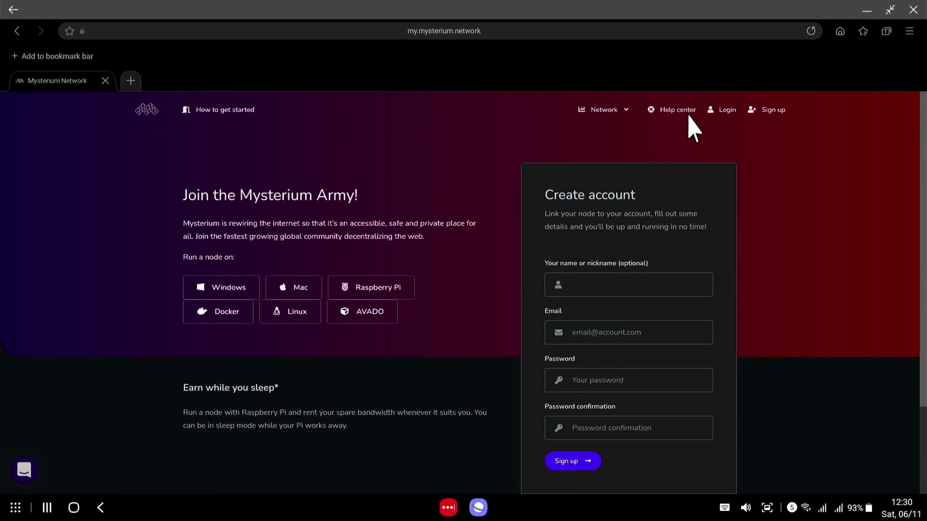
pyautogui.click(722, 112)
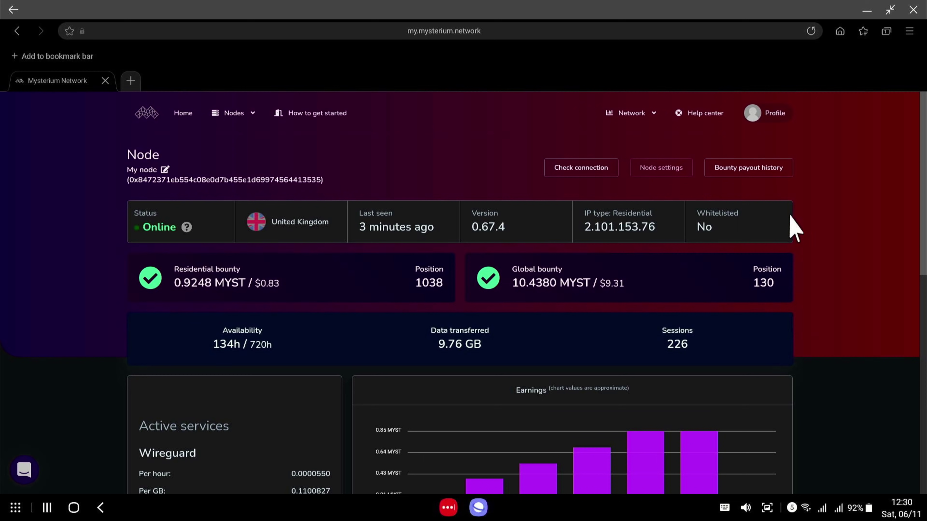
# Copy the API key from the MMN API section of My profile
pyautogui.click(770, 116)
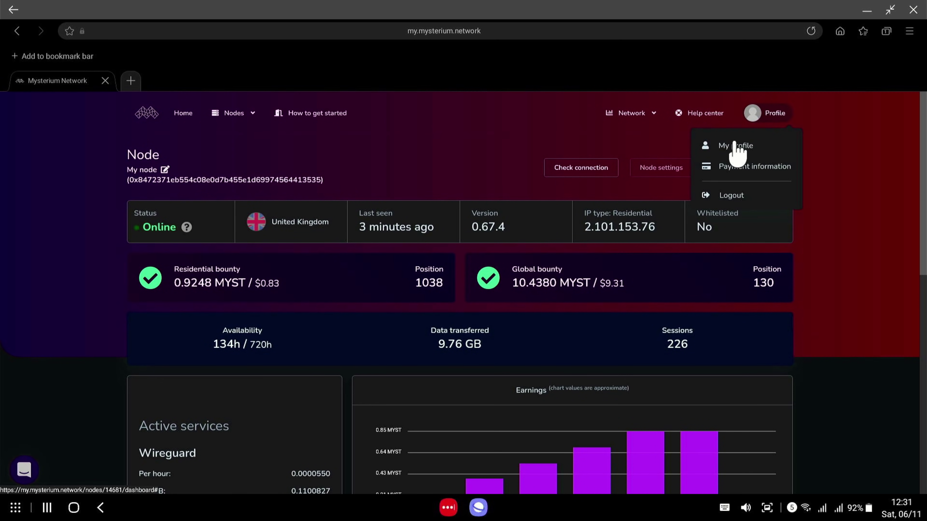
pyautogui.click(736, 146)
pyautogui.scroll(-10, 691, 318)
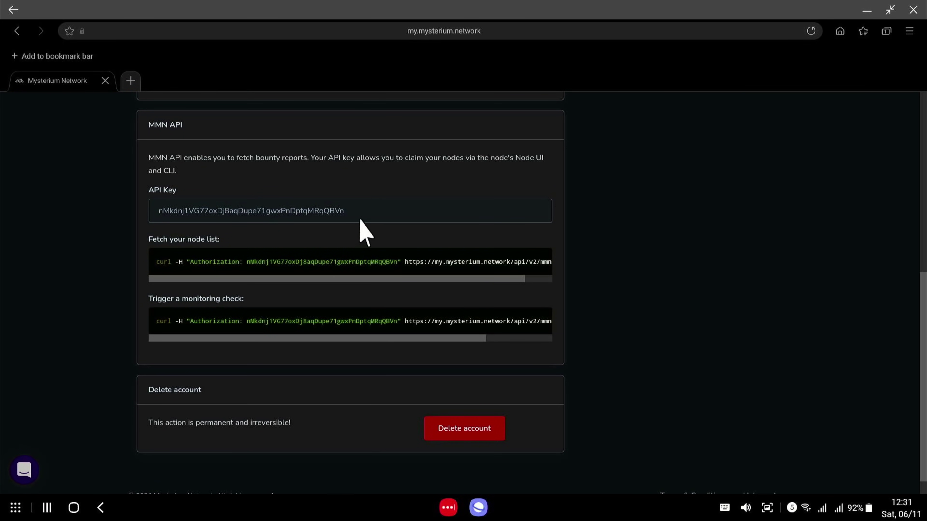
pyautogui.moveTo(352, 212); pyautogui.dragTo(157, 212)
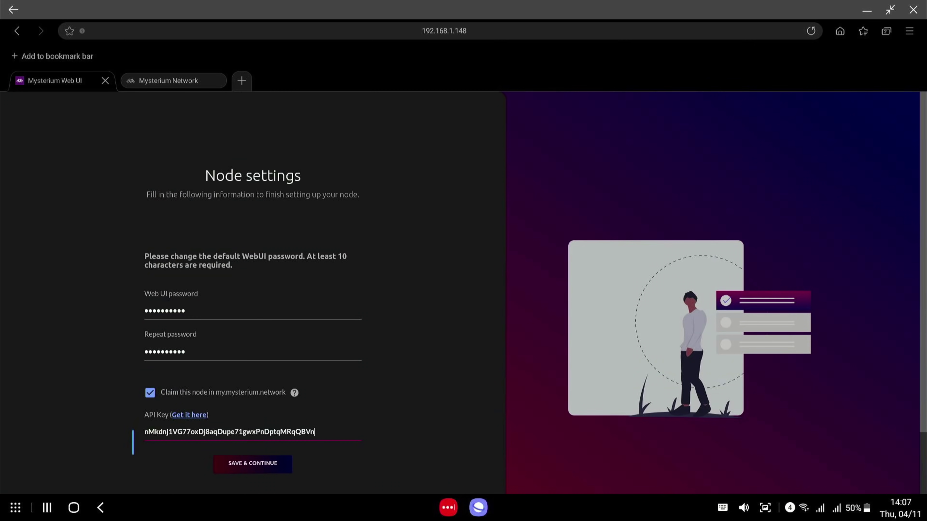
# Save the node settings with the new password and API key to claim the node
pyautogui.click(252, 464)
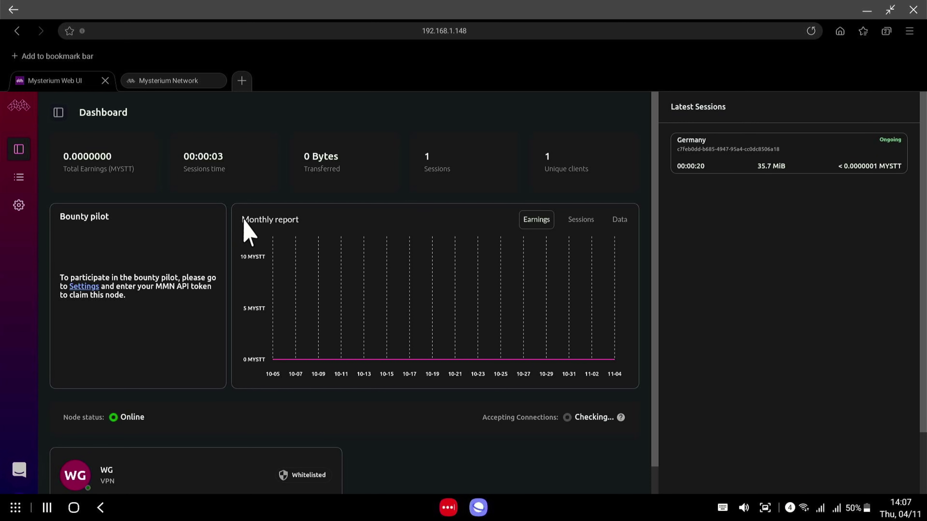
pyautogui.scroll(-1, 518, 354)
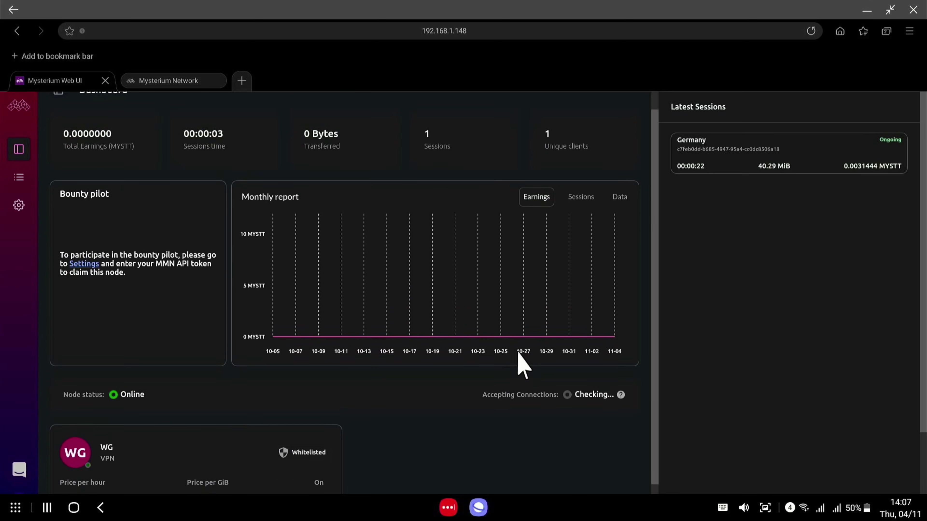
pyautogui.scroll(-5, 518, 353)
pyautogui.scroll(4, 493, 327)
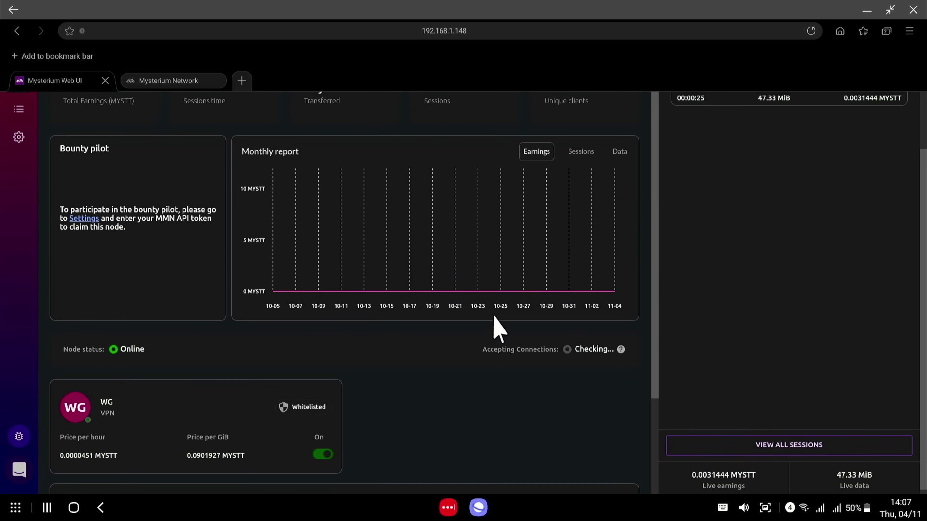
pyautogui.scroll(3, 495, 316)
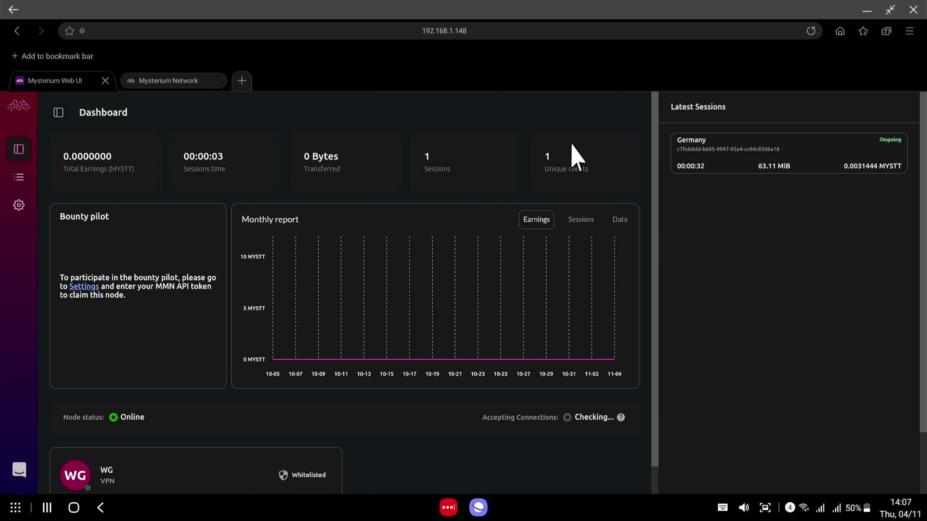
# Switch the Monthly report chart from earnings to sessions
pyautogui.scroll(-2, 159, 227)
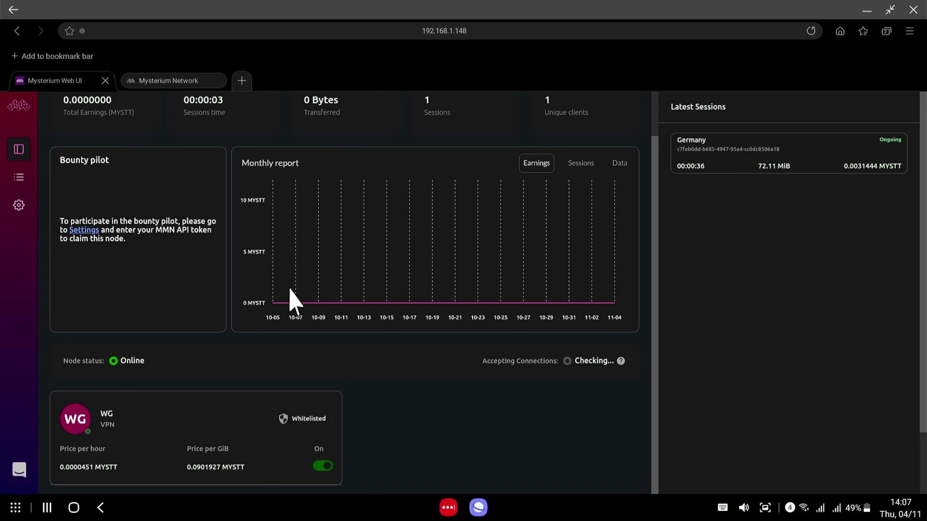
pyautogui.click(578, 165)
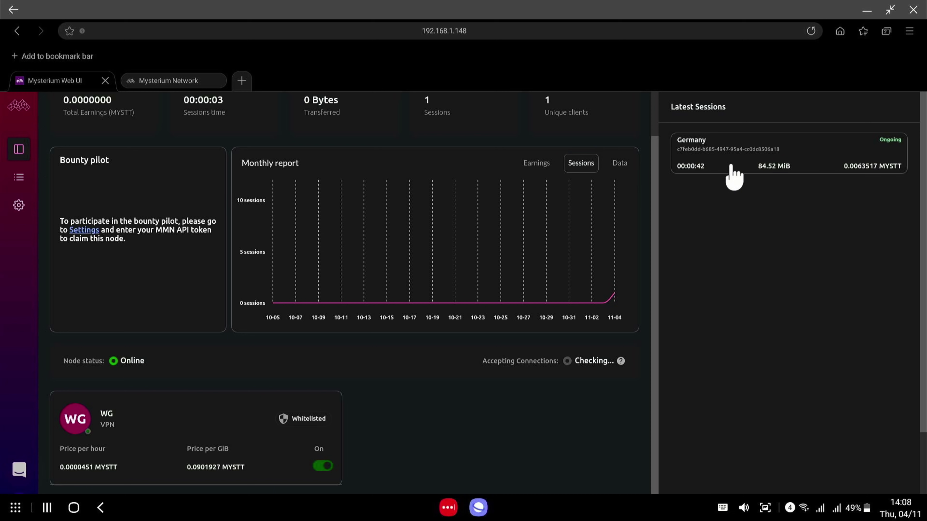
pyautogui.scroll(-4, 216, 371)
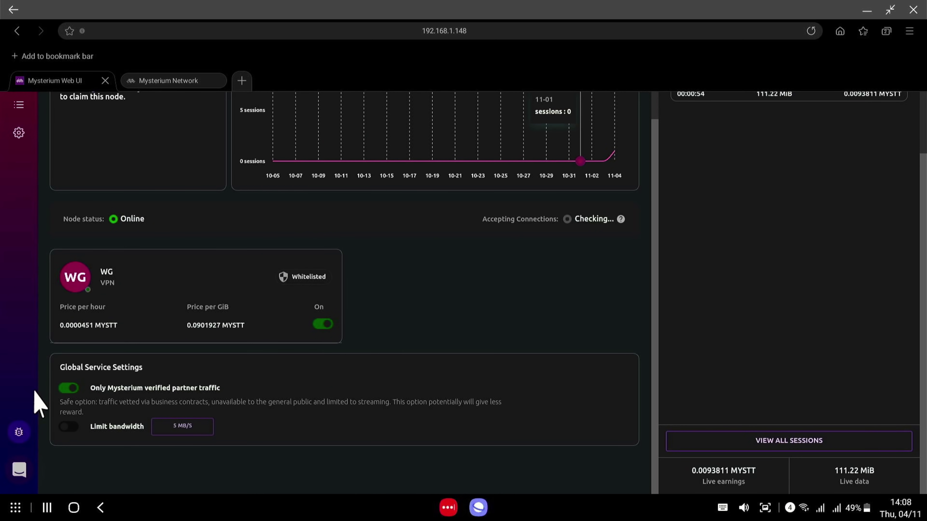
# Turn off 'Only Mysterium verified partner traffic' and restart services so WireGuard becomes Public
pyautogui.click(68, 388)
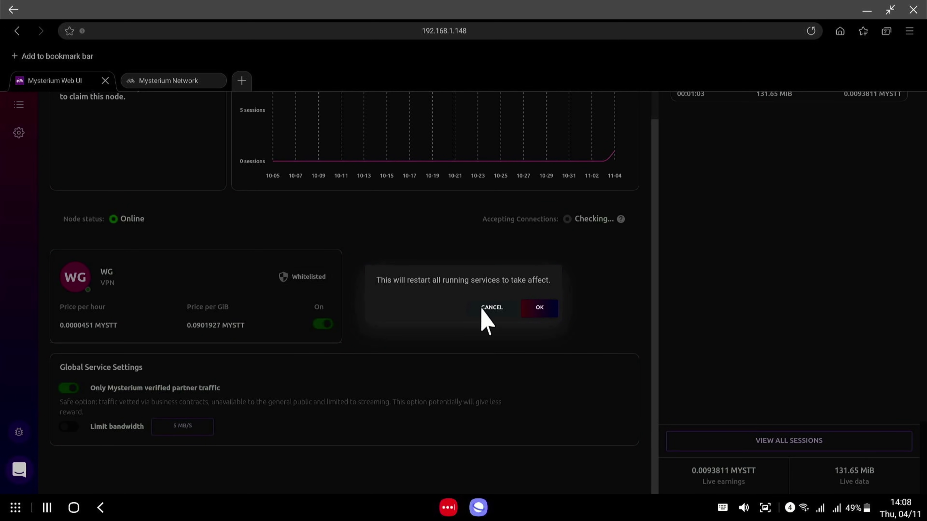
pyautogui.click(491, 310)
pyautogui.scroll(2, 863, 273)
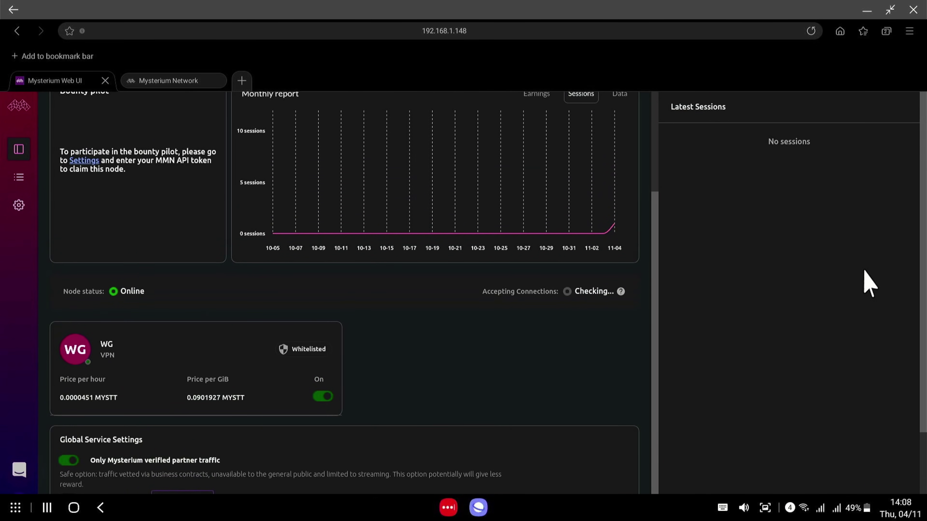
pyautogui.scroll(-2, 867, 281)
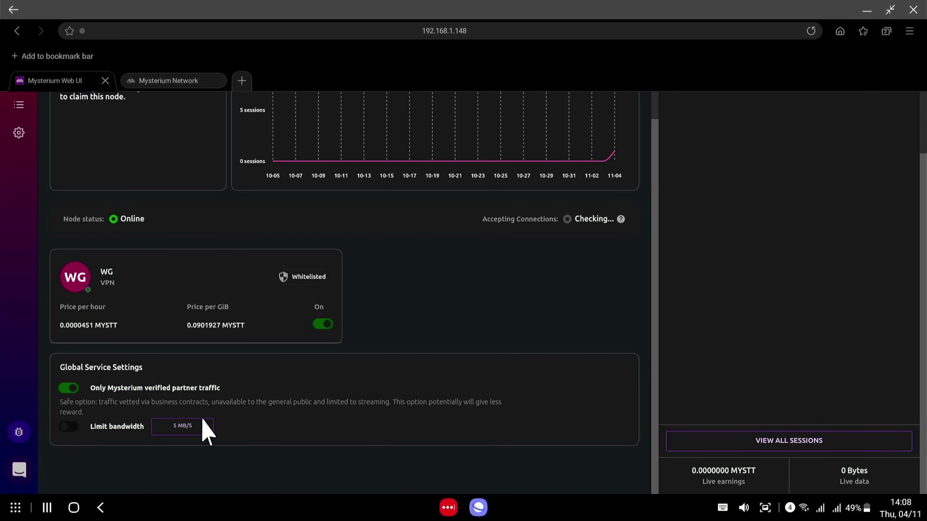
pyautogui.click(72, 389)
pyautogui.click(542, 309)
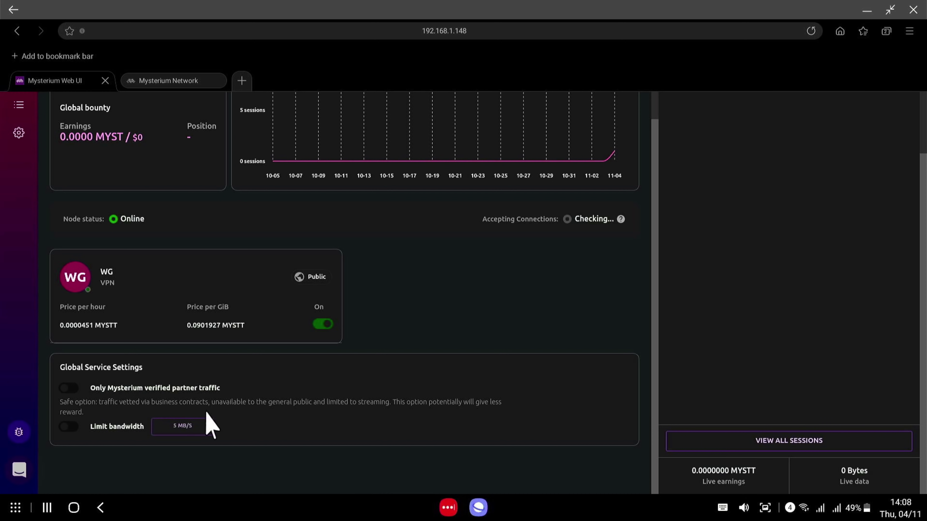
# Try a 135 Mb/s bandwidth limit, then cancel it to keep bandwidth unlimited
pyautogui.click(67, 427)
pyautogui.moveTo(345, 298); pyautogui.dragTo(310, 299)
pyautogui.click(338, 329)
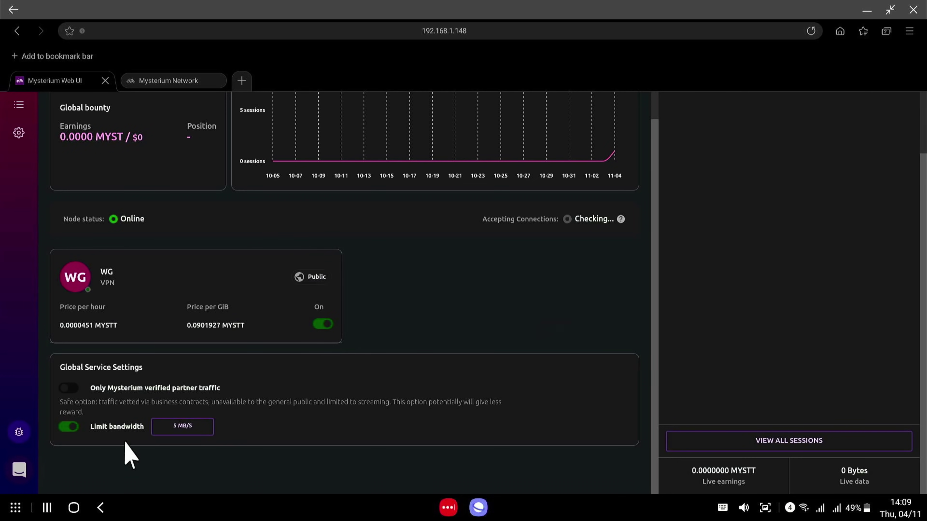
pyautogui.click(69, 428)
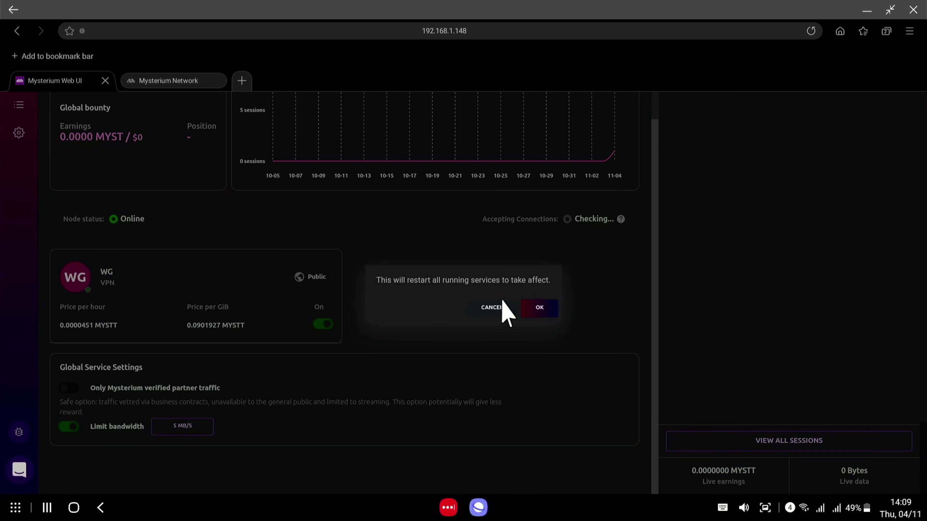
pyautogui.click(540, 310)
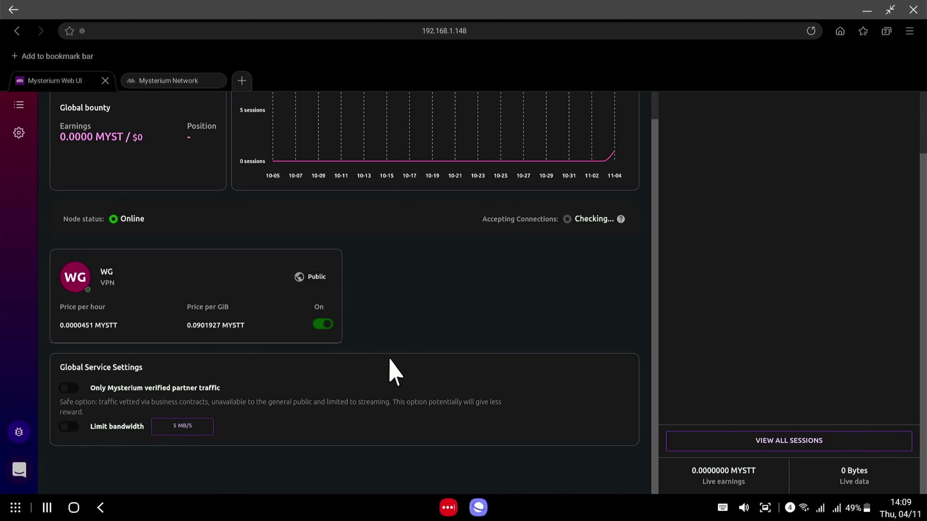
pyautogui.scroll(5, 387, 357)
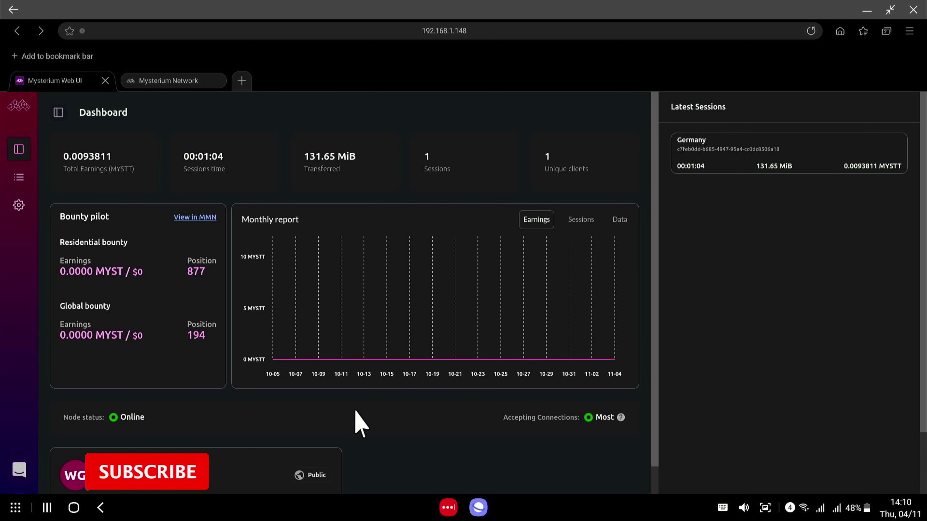
pyautogui.scroll(-4, 345, 426)
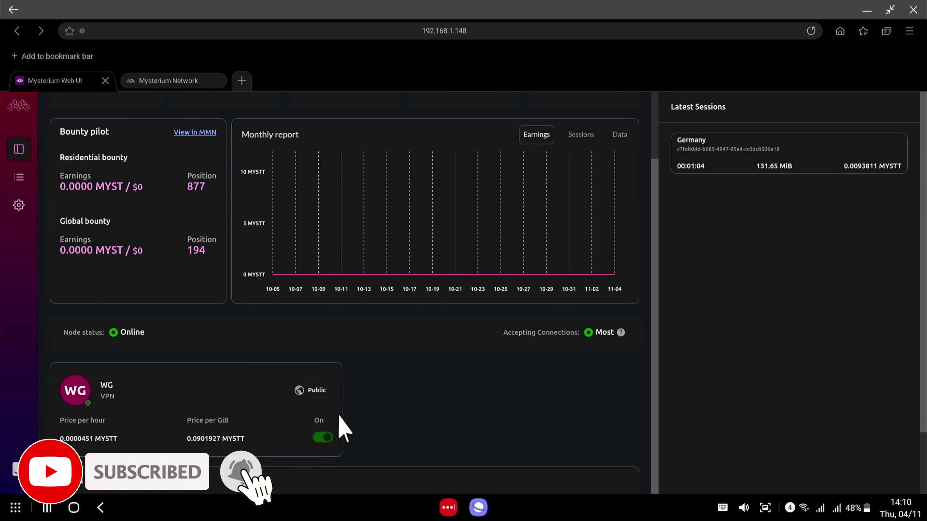
pyautogui.scroll(4, 328, 424)
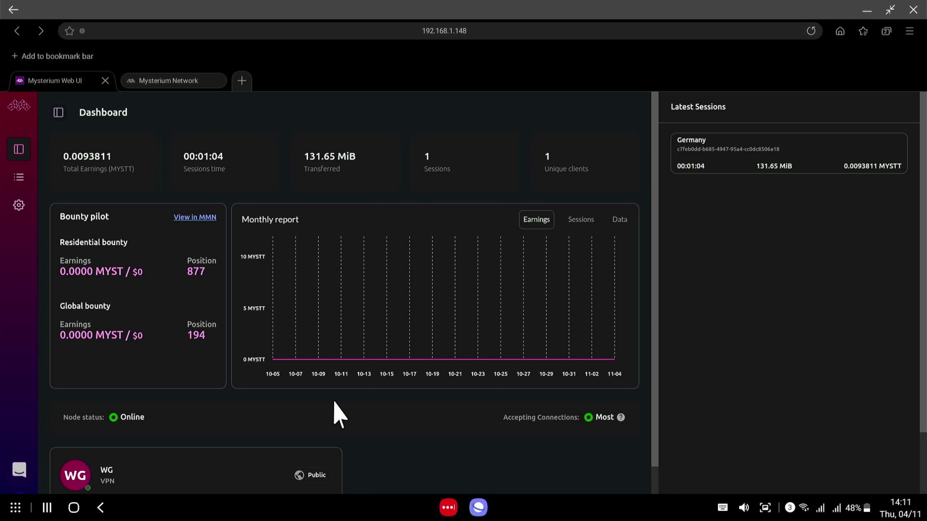
# Show the my.mysterium.network node page with Wireguard active, 6.74 GB transferred, 136 sessions
pyautogui.hotkey('ctrl', 'Tab')
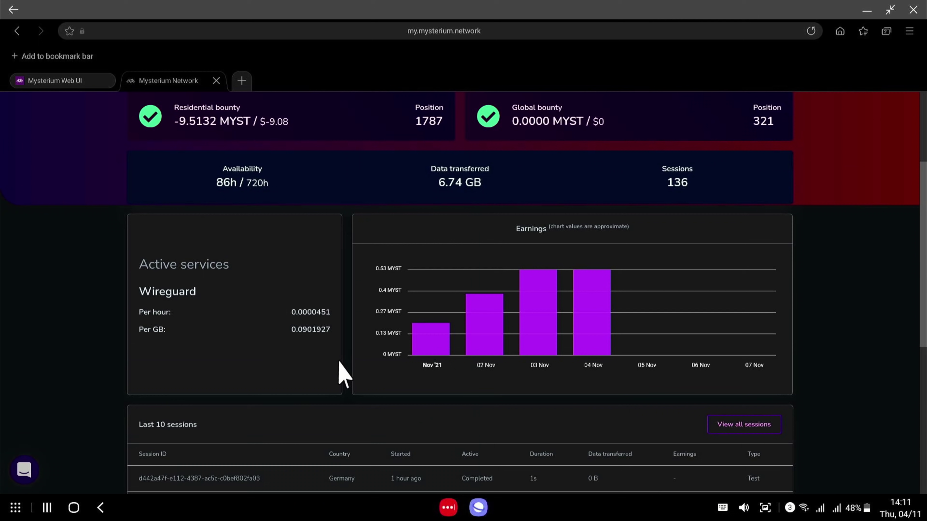